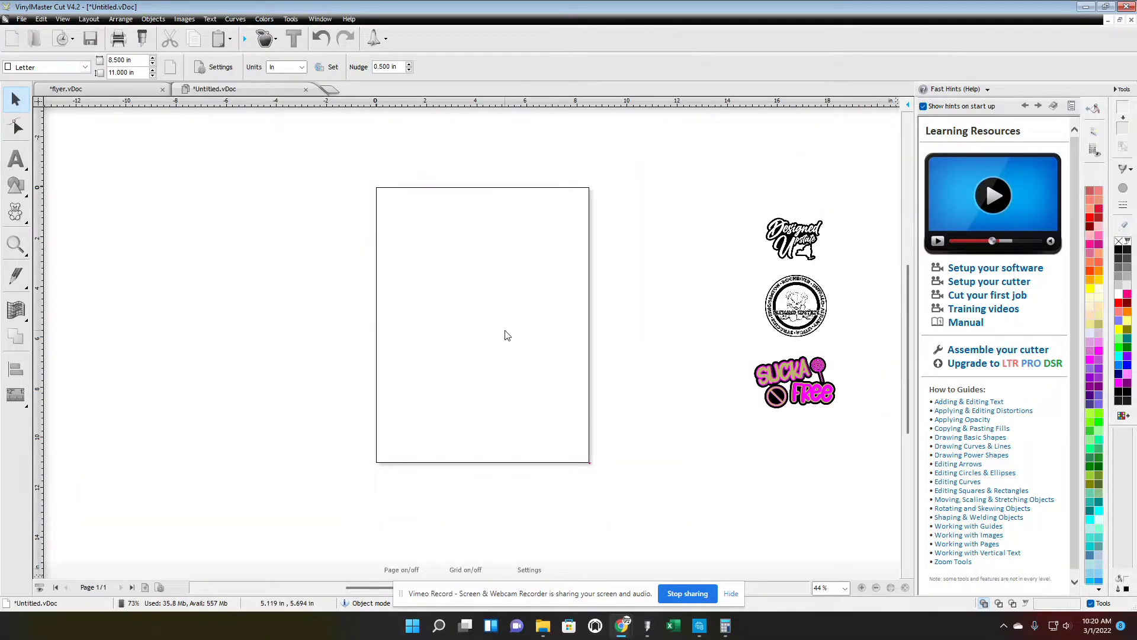
- Drag the three sticker logos onto the Letter page, stacked vertically, and reselect them there
{"action": "scroll", "coordinate": [506, 333], "scroll_direction": "up", "scroll_amount": 2}
{"action": "scroll", "coordinate": [478, 254], "scroll_direction": "down", "scroll_amount": 1}
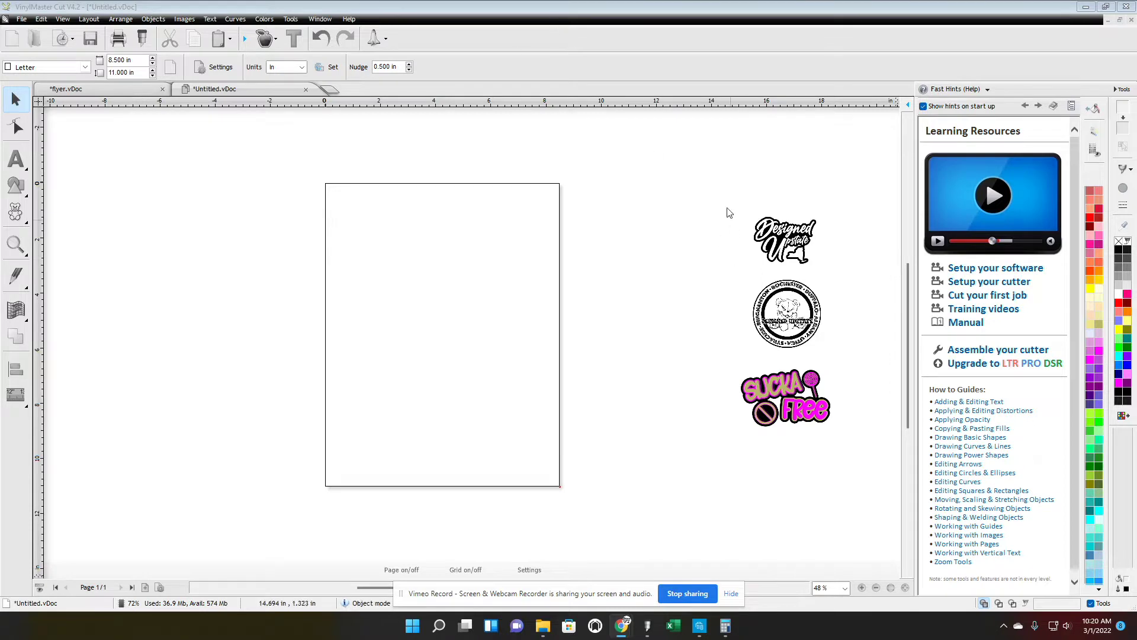
{"action": "left_click_drag", "start_coordinate": [722, 194], "coordinate": [842, 539]}
{"action": "left_click_drag", "start_coordinate": [786, 322], "coordinate": [443, 329]}
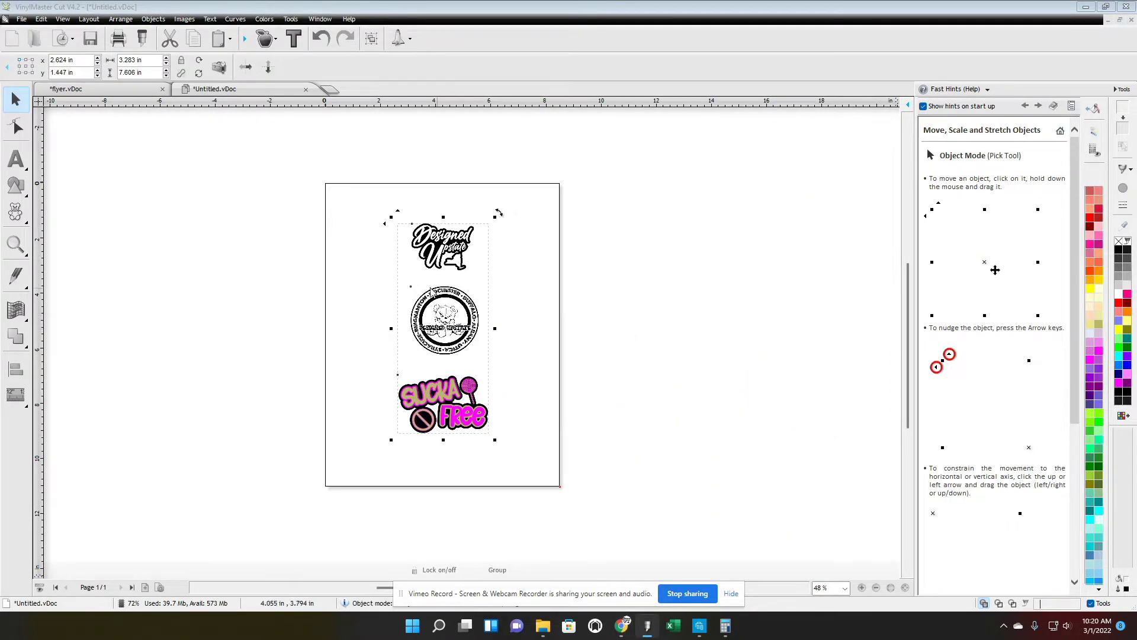
{"action": "left_click", "coordinate": [537, 309]}
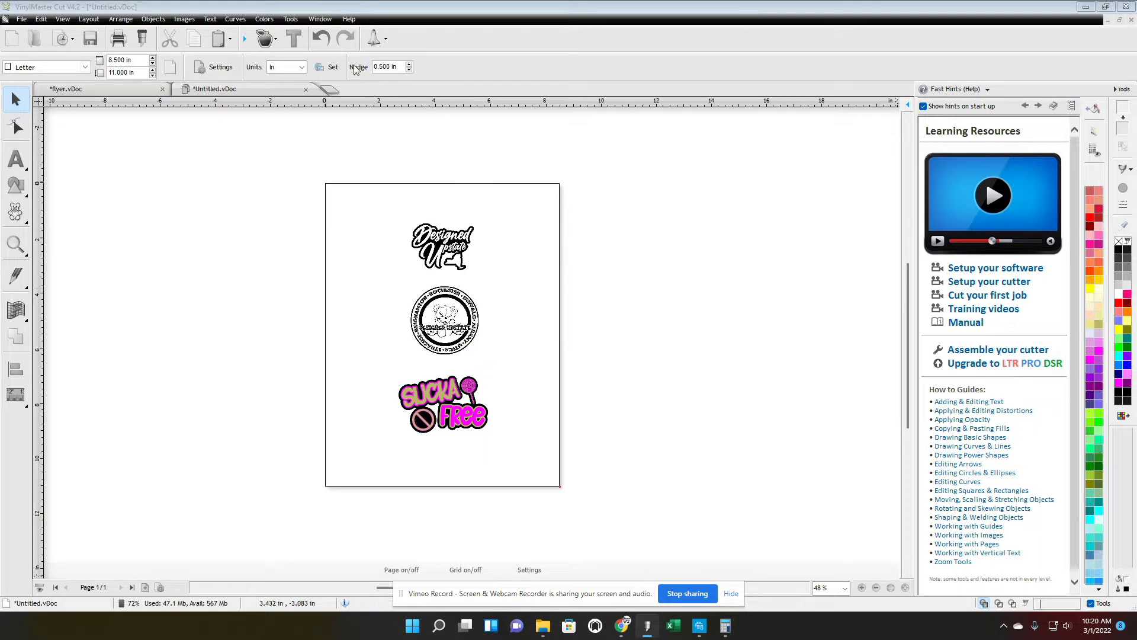
{"action": "left_click_drag", "start_coordinate": [343, 198], "coordinate": [578, 487]}
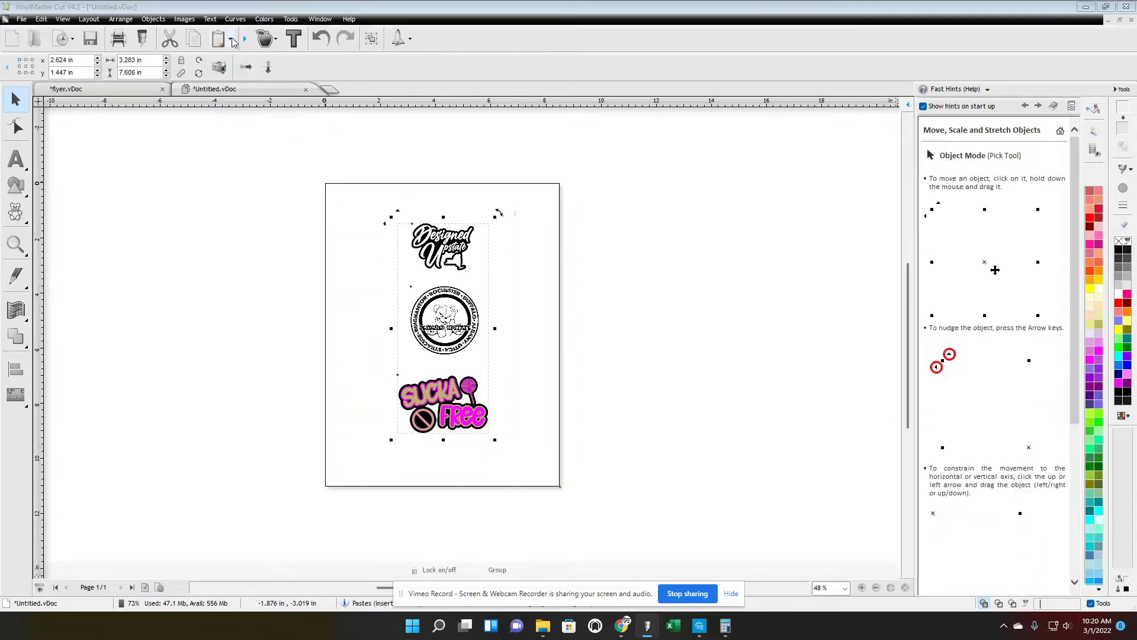
- Auto-trace contours for the three images in Create Cut Contour, then retrace with Keep Holes off
{"action": "left_click", "coordinate": [272, 44]}
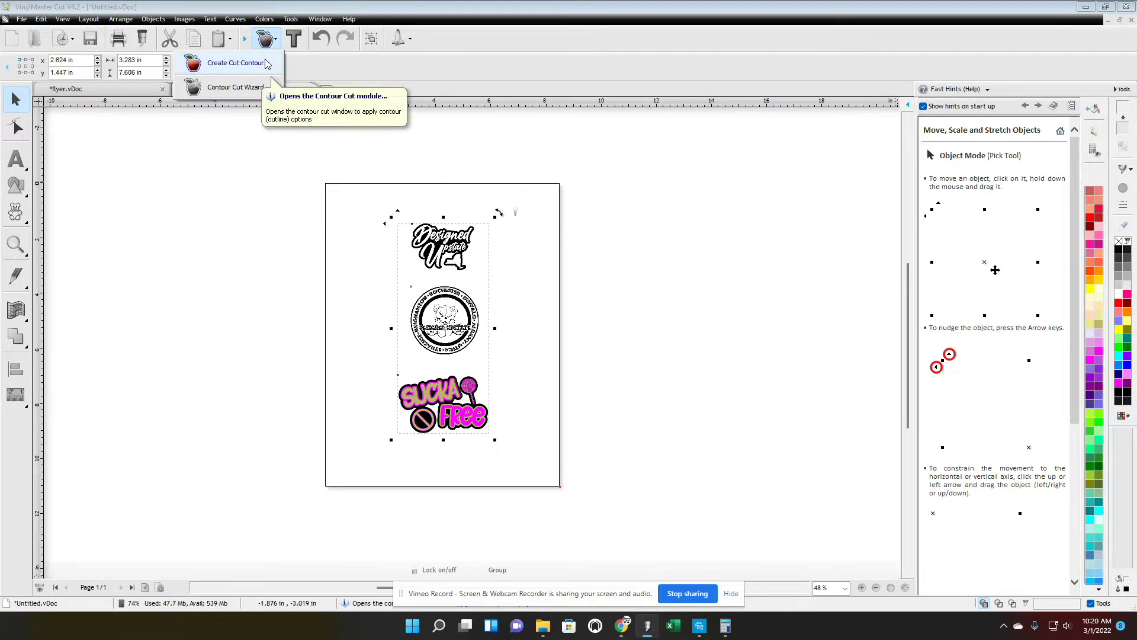
{"action": "left_click", "coordinate": [265, 62]}
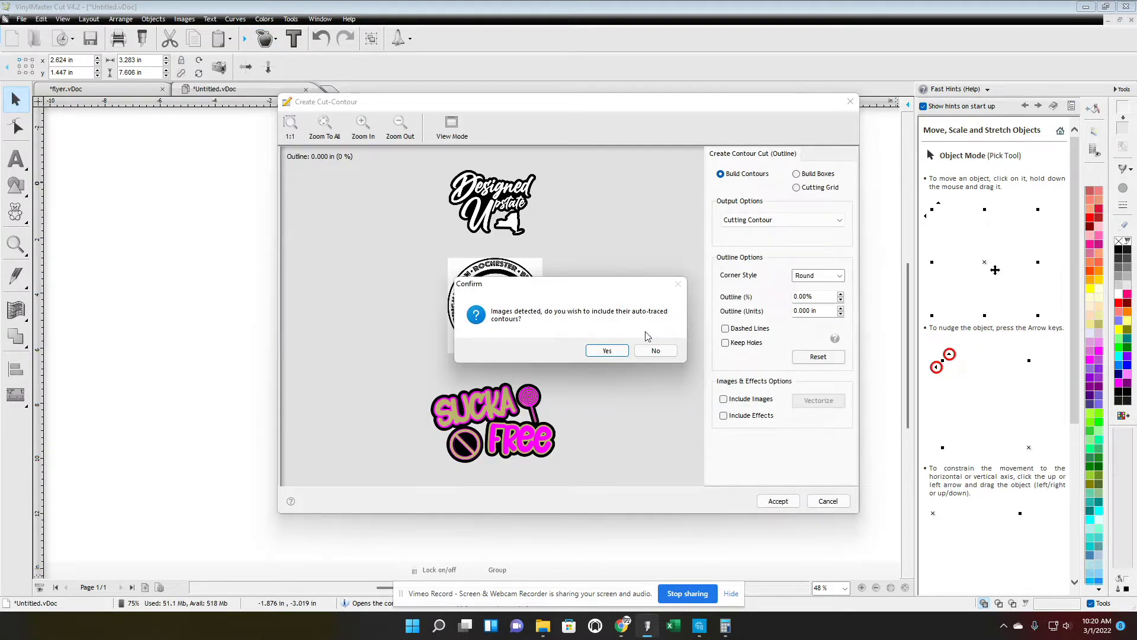
{"action": "left_click", "coordinate": [608, 351]}
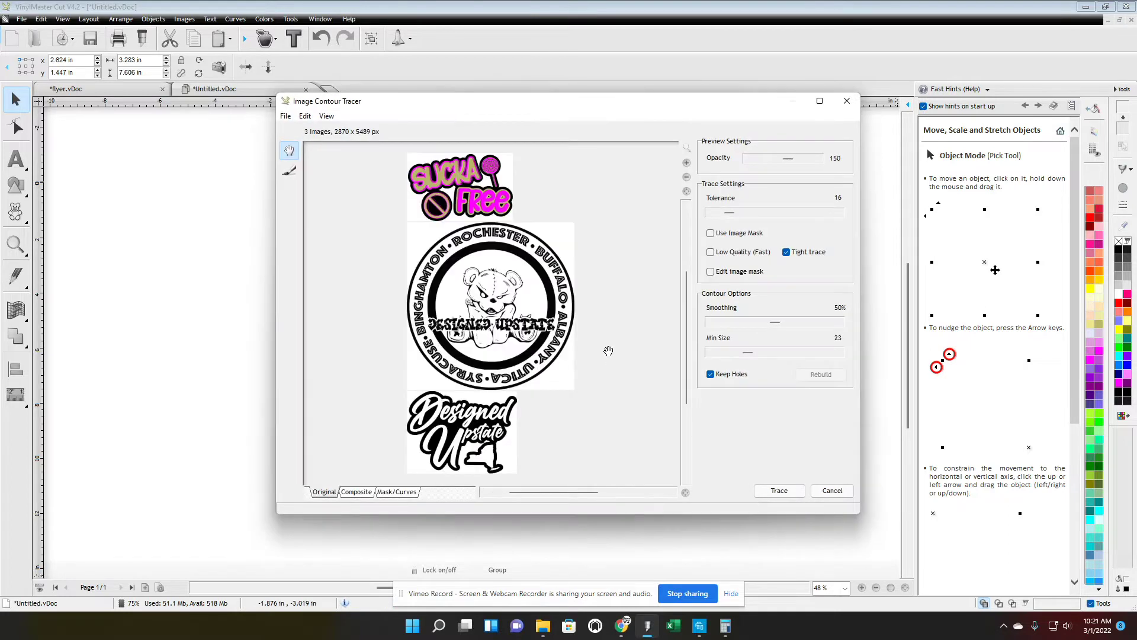
{"action": "left_click", "coordinate": [780, 492]}
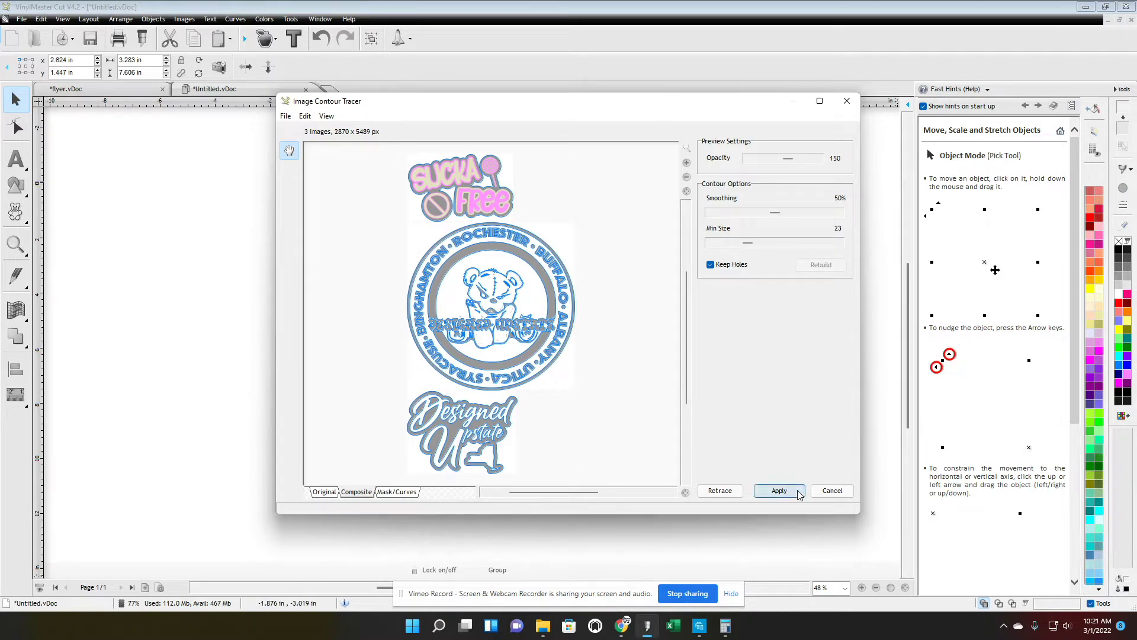
{"action": "left_click", "coordinate": [710, 265]}
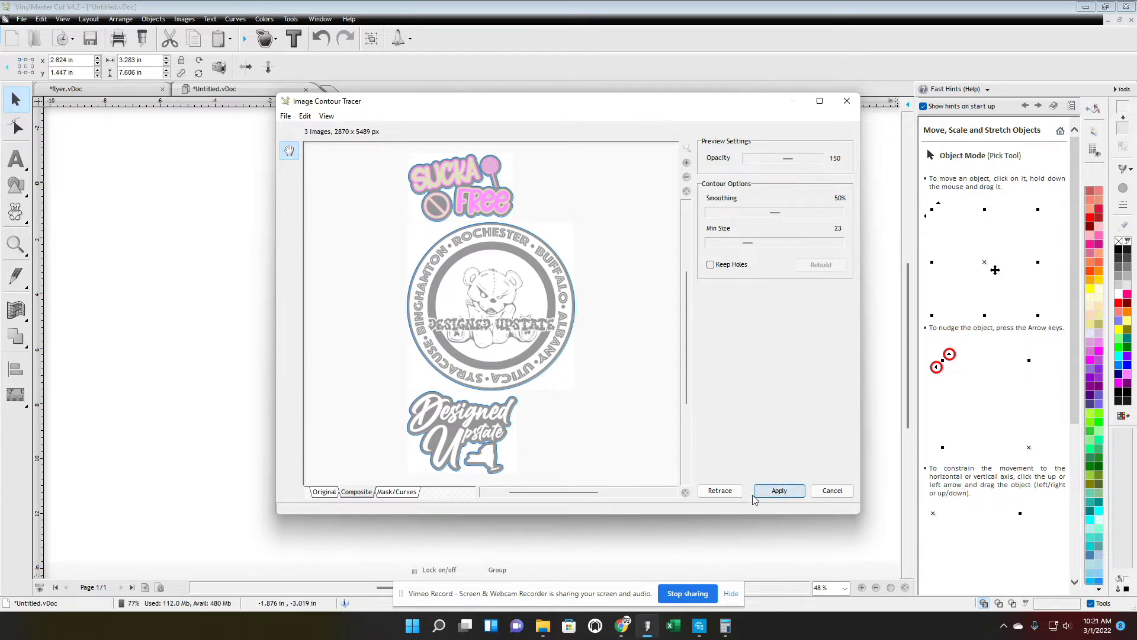
{"action": "left_click", "coordinate": [725, 496]}
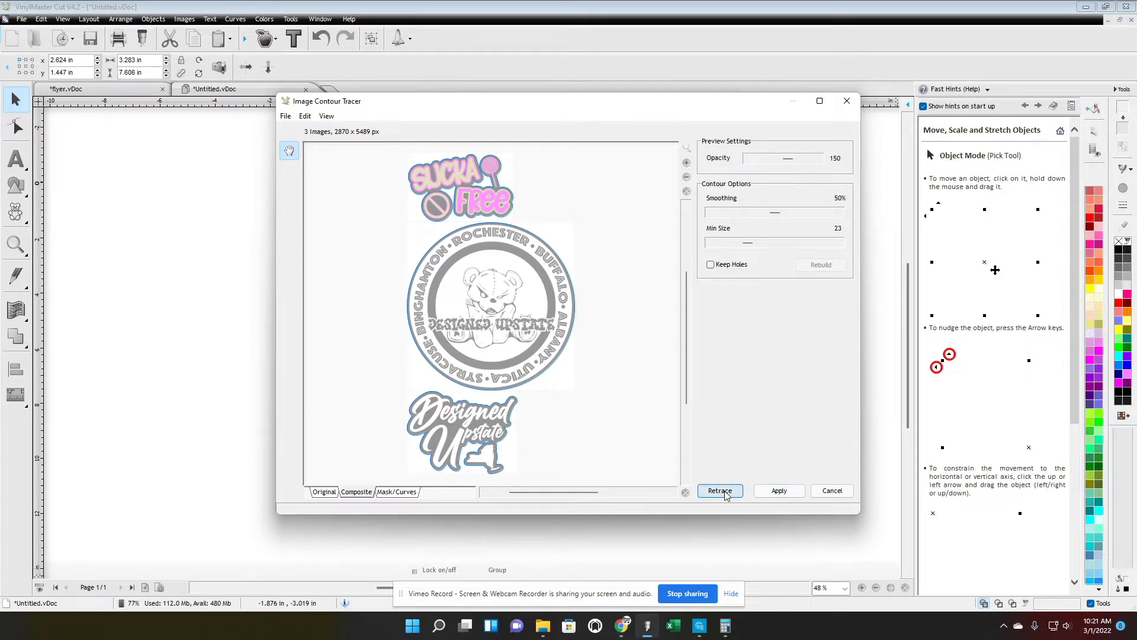
- Apply the traced contours, raise Outline to 1.50% (0.114 in) and accept the round contour
{"action": "left_click", "coordinate": [787, 492]}
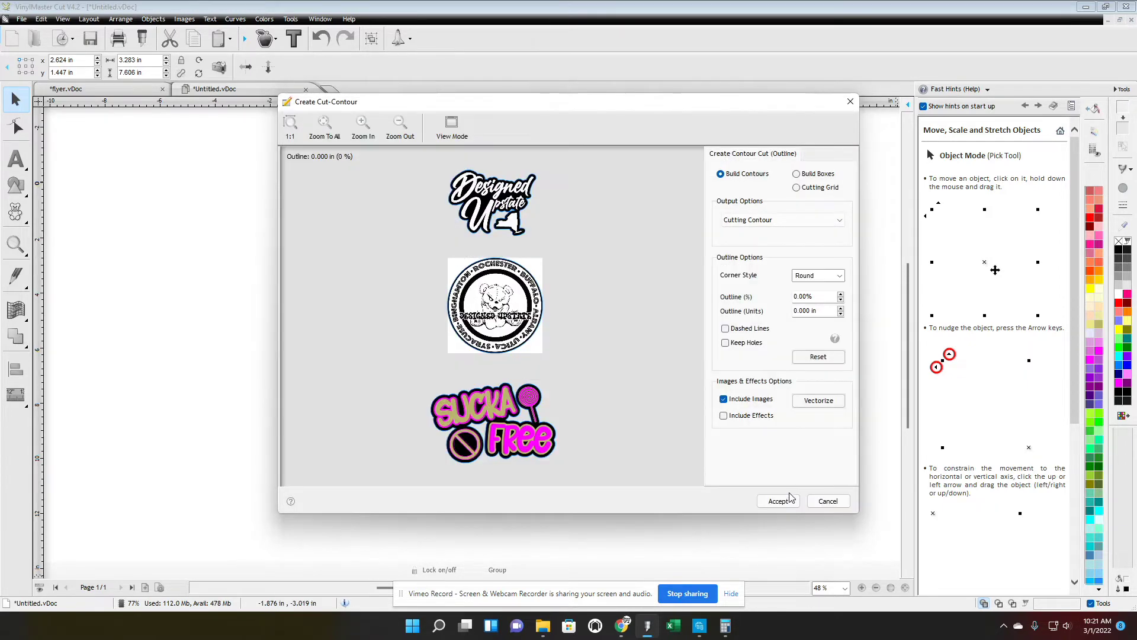
{"action": "left_click", "coordinate": [841, 299]}
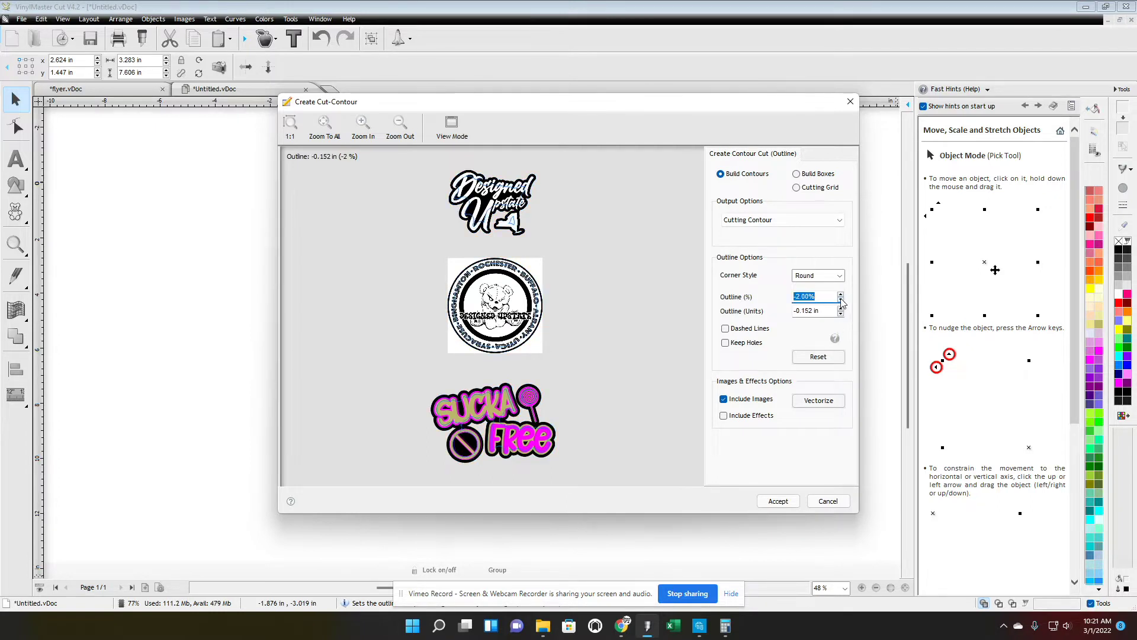
{"action": "left_click", "coordinate": [841, 294]}
{"action": "left_click", "coordinate": [840, 293]}
{"action": "left_click", "coordinate": [841, 294]}
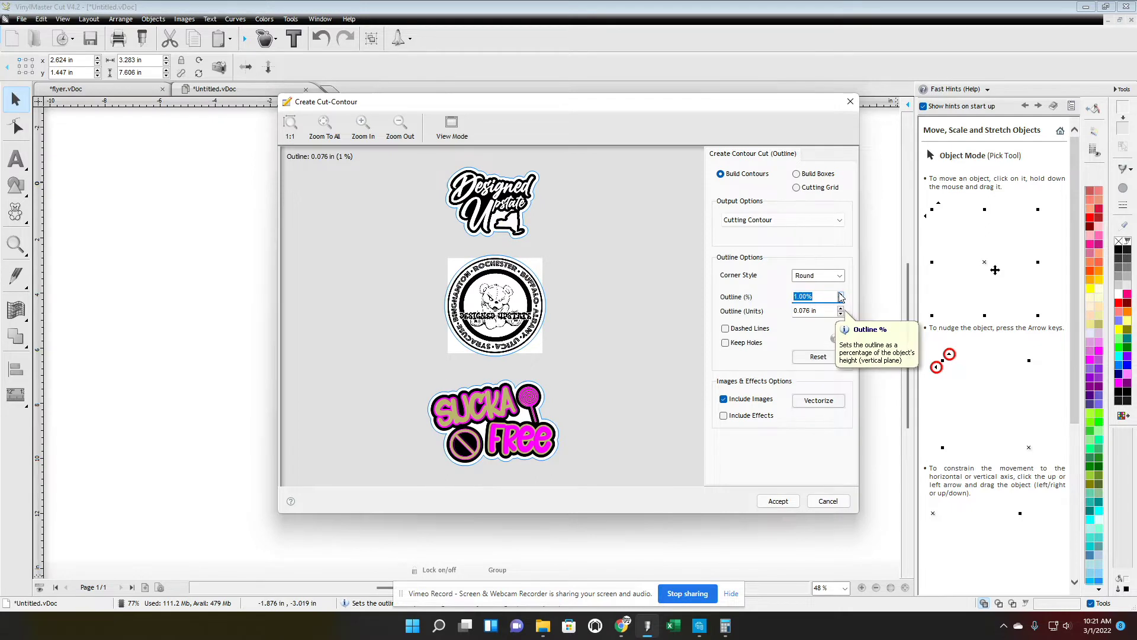
{"action": "left_click", "coordinate": [840, 294]}
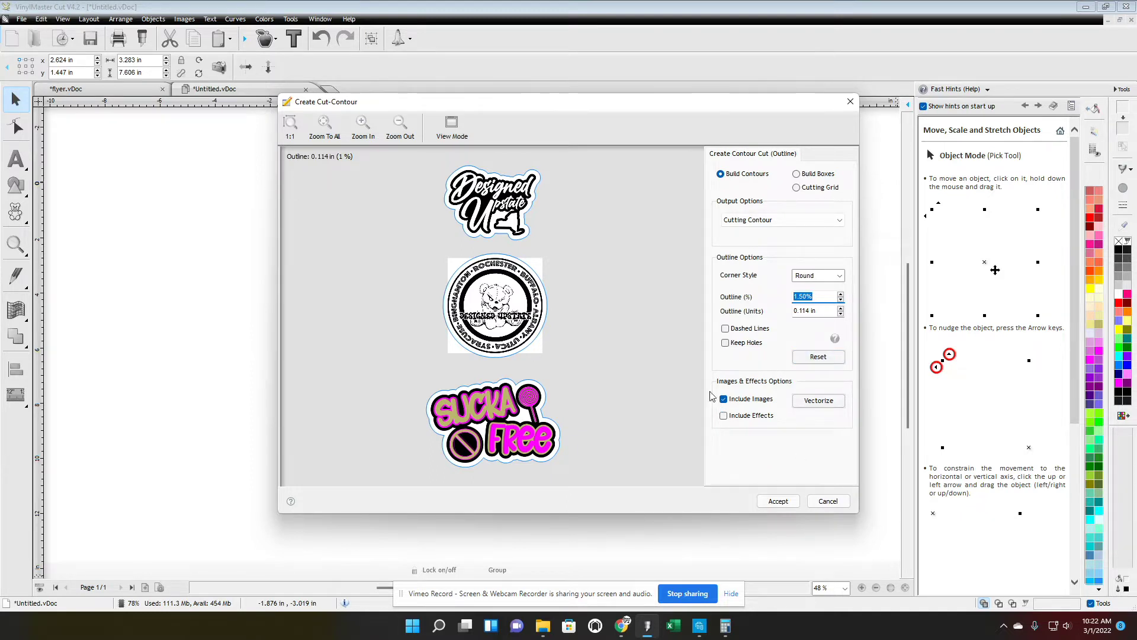
{"action": "left_click", "coordinate": [778, 502]}
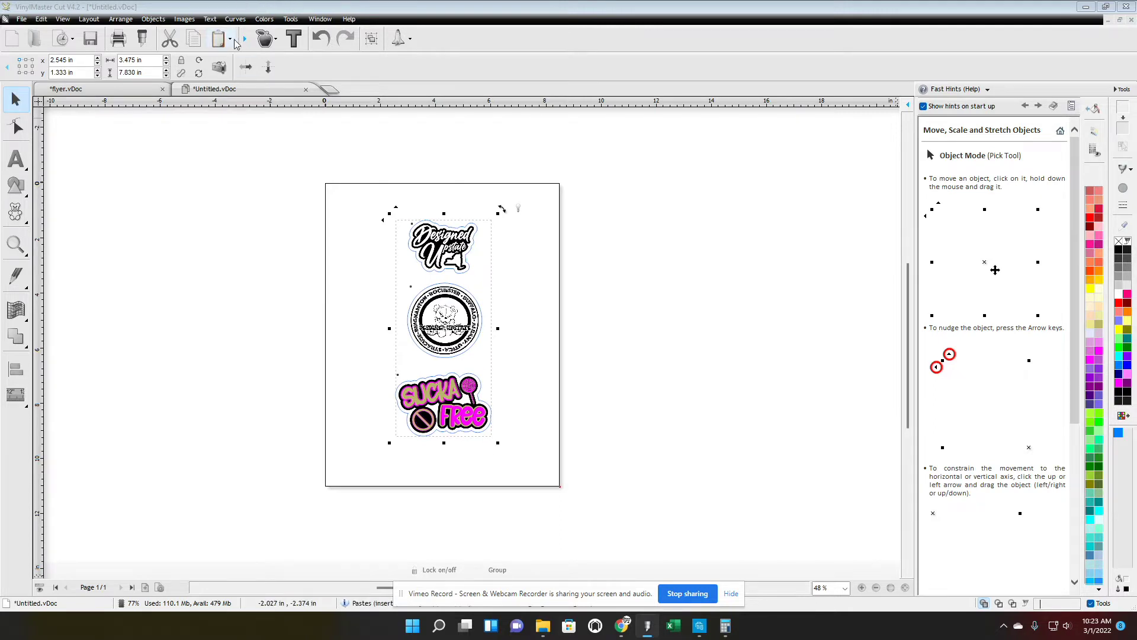
- In the Contour Cut Wizard, shift the stickers down on the preview and print direct with registration marks
{"action": "left_click", "coordinate": [265, 40]}
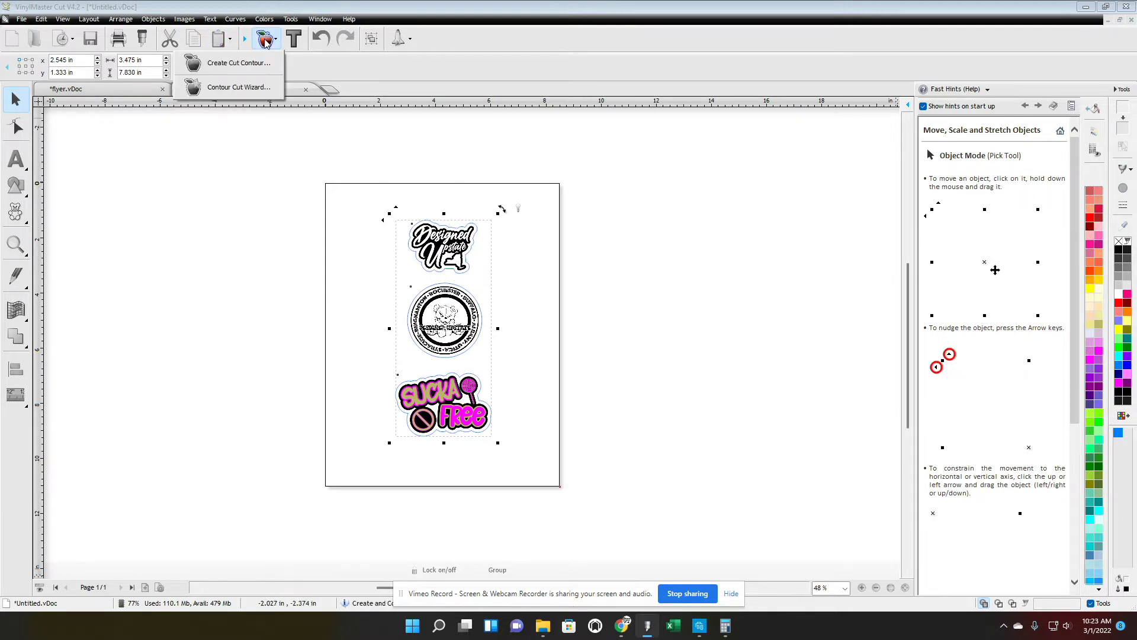
{"action": "left_click", "coordinate": [275, 88]}
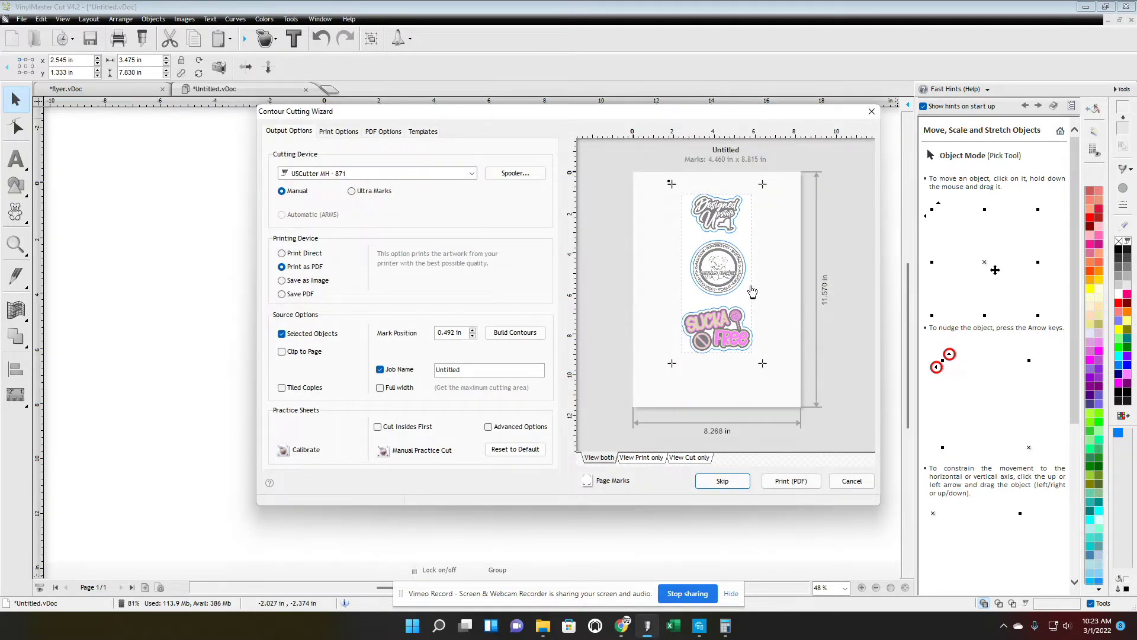
{"action": "left_click_drag", "start_coordinate": [720, 274], "coordinate": [720, 292]}
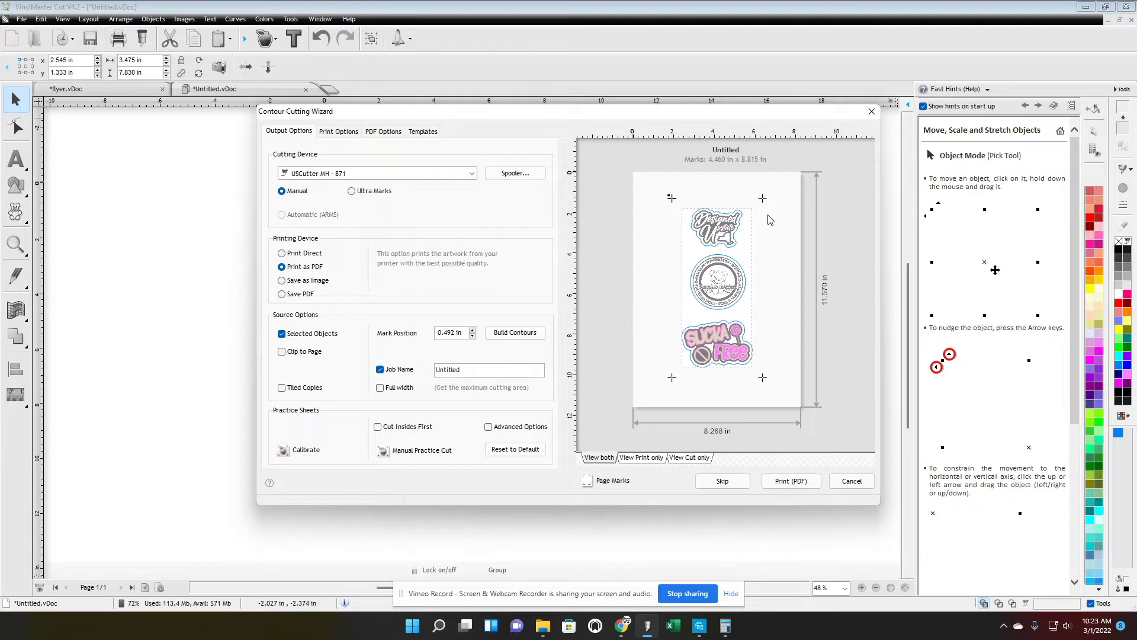
{"action": "left_click", "coordinate": [282, 254]}
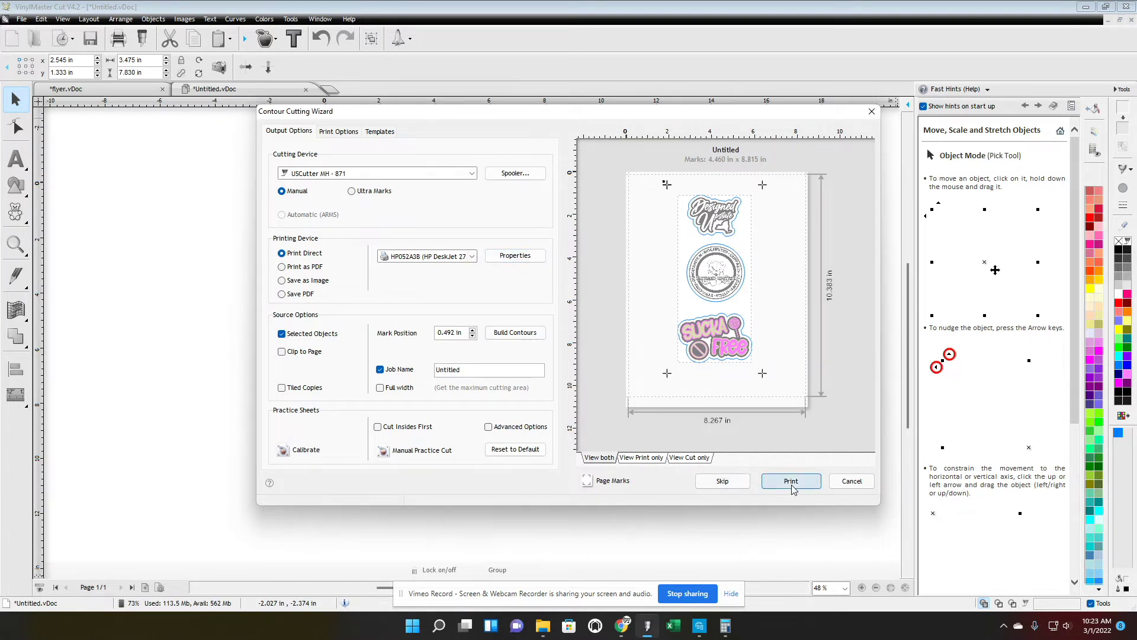
{"action": "left_click_drag", "start_coordinate": [716, 276], "coordinate": [717, 287]}
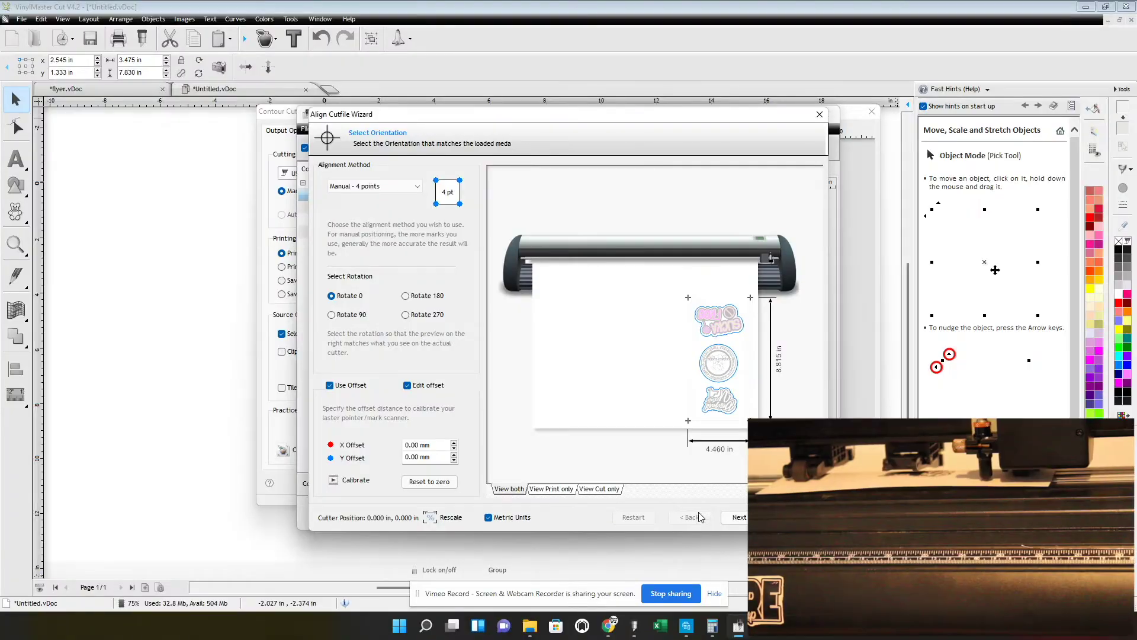
- Jog the cutter in 1mm steps onto the top right registration mark and confirm it
{"action": "left_click", "coordinate": [738, 518]}
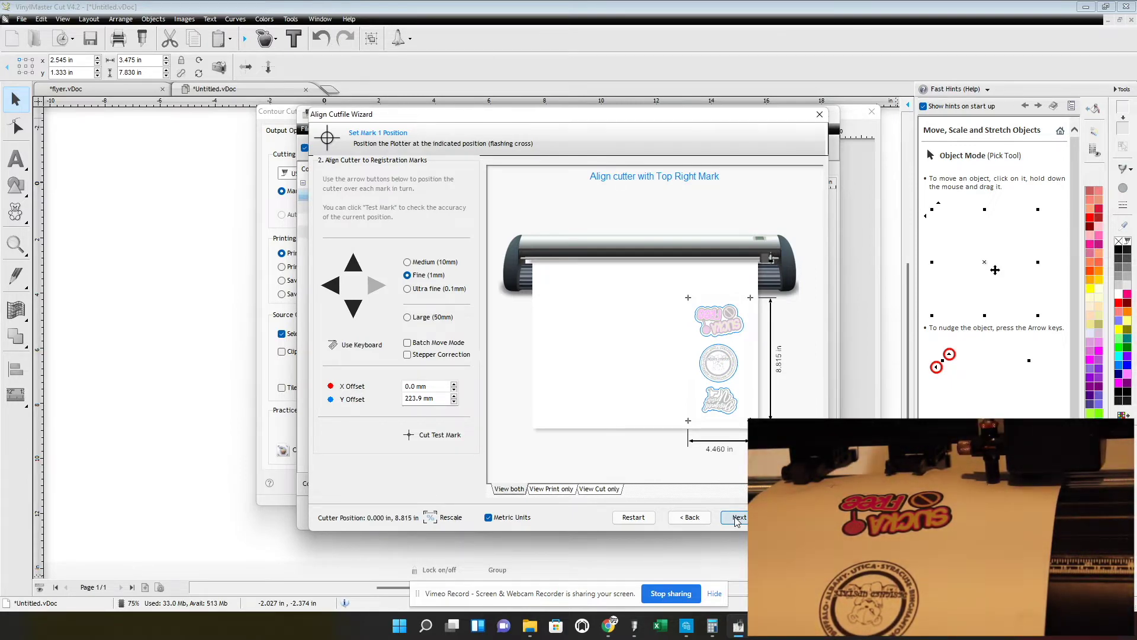
{"action": "left_click", "coordinate": [332, 286]}
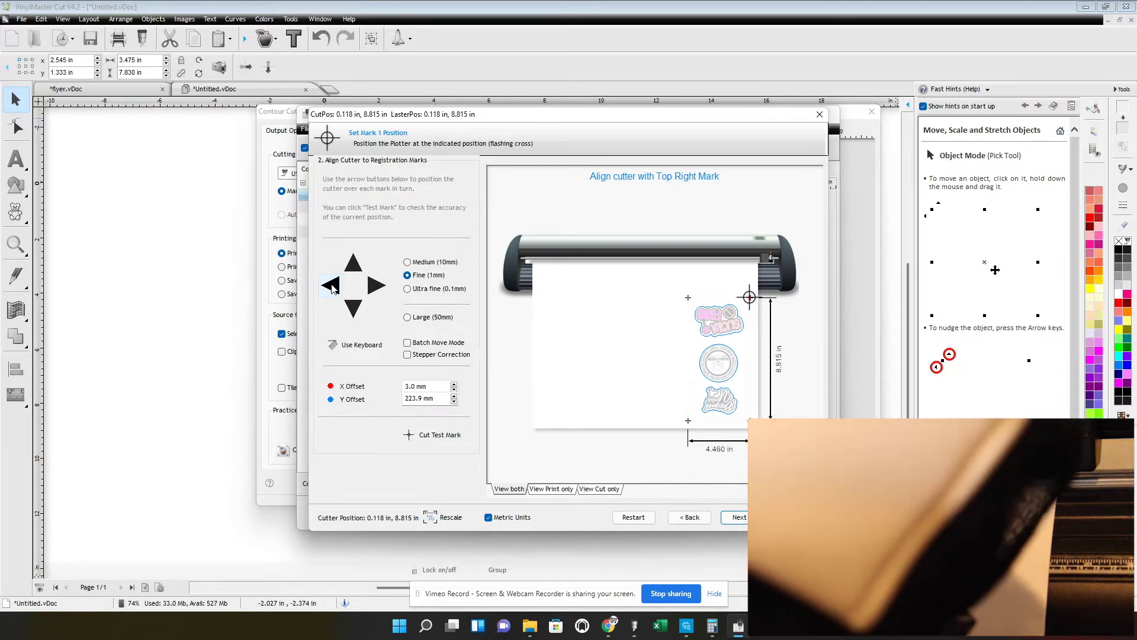
{"action": "left_click", "coordinate": [332, 289]}
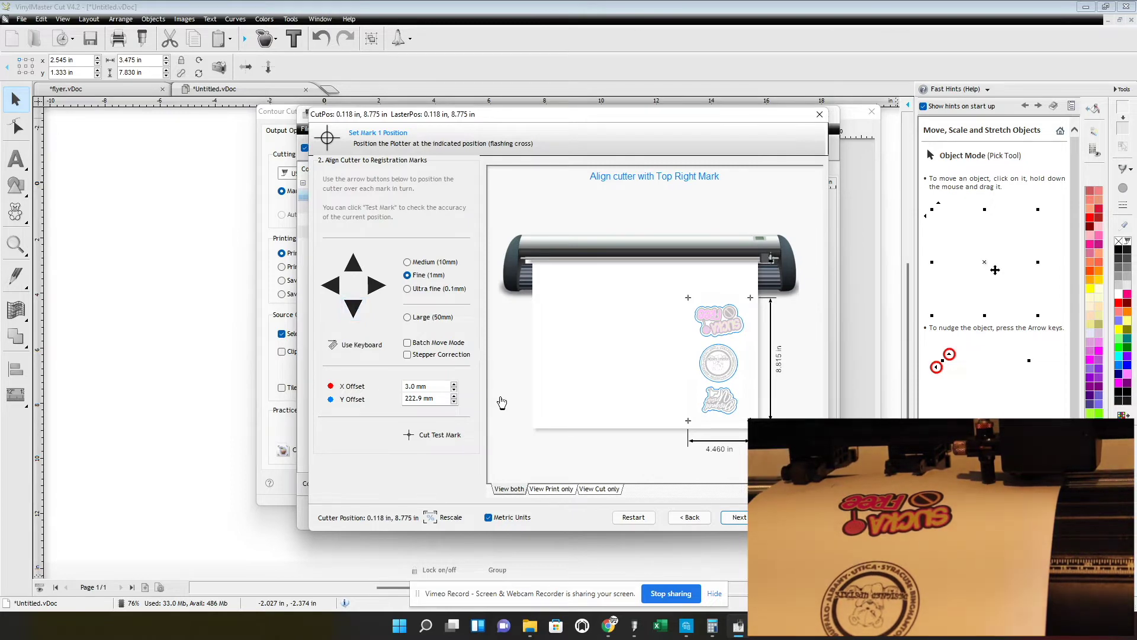
{"action": "left_click", "coordinate": [739, 517]}
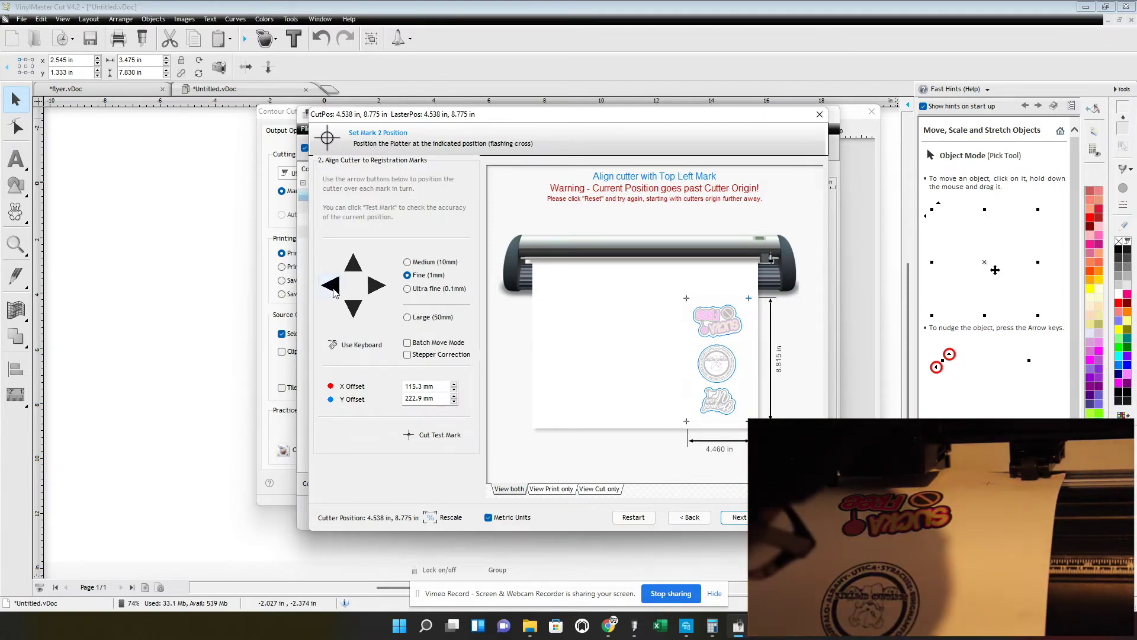
- Confirm registration marks 2, 3 and 4, then send the aligned contour job to cut
{"action": "left_click", "coordinate": [740, 521]}
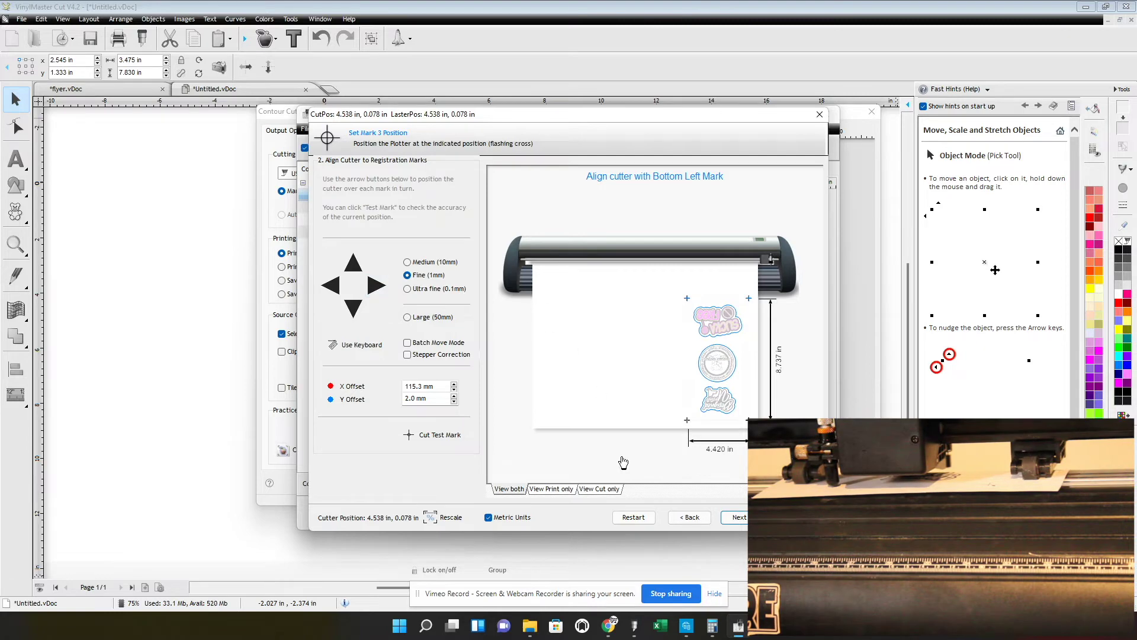
{"action": "left_click", "coordinate": [744, 517]}
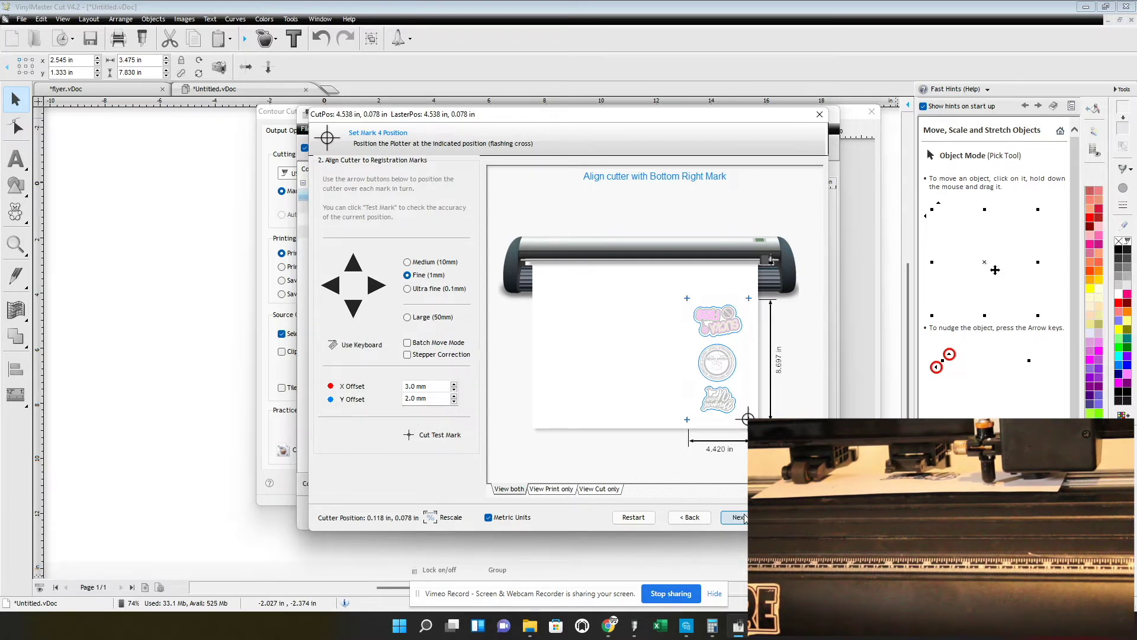
{"action": "left_click", "coordinate": [744, 518]}
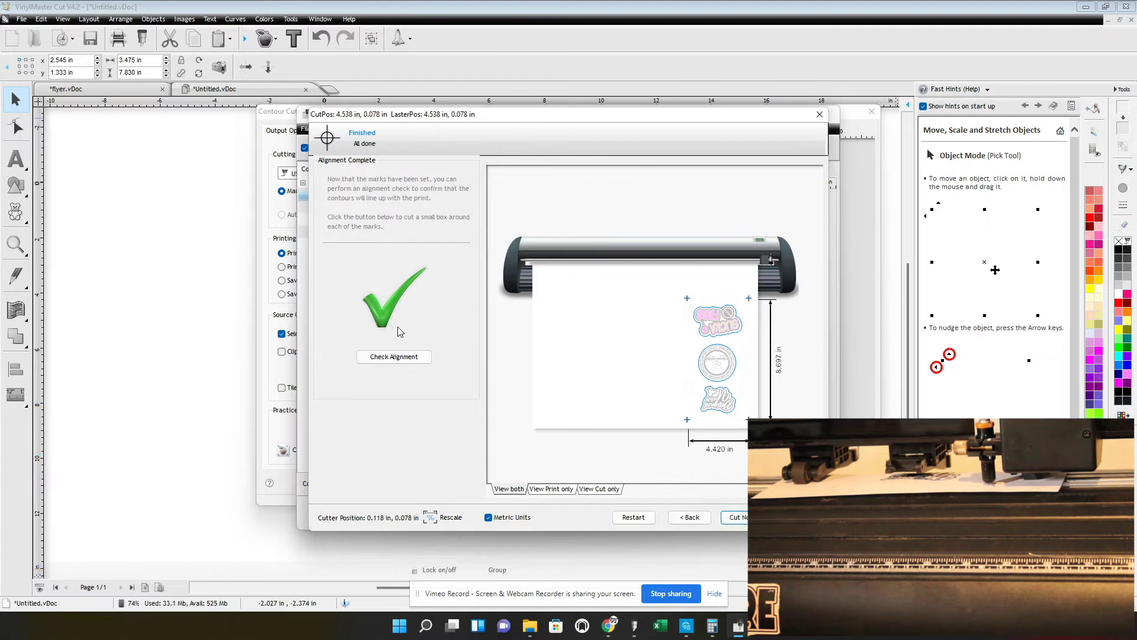
{"action": "left_click", "coordinate": [739, 518]}
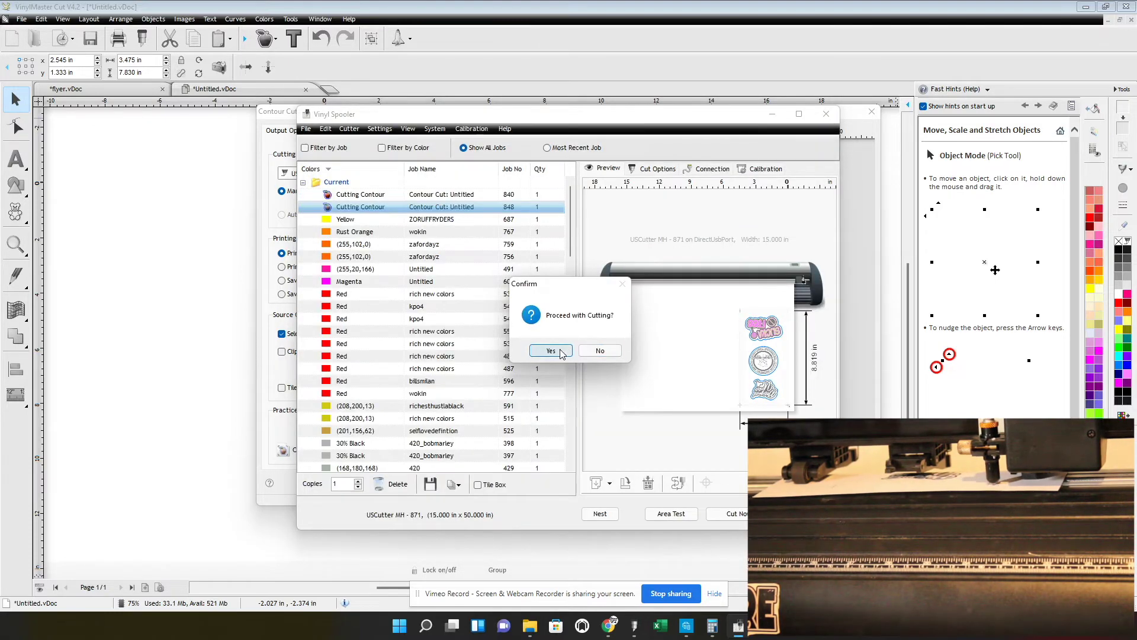